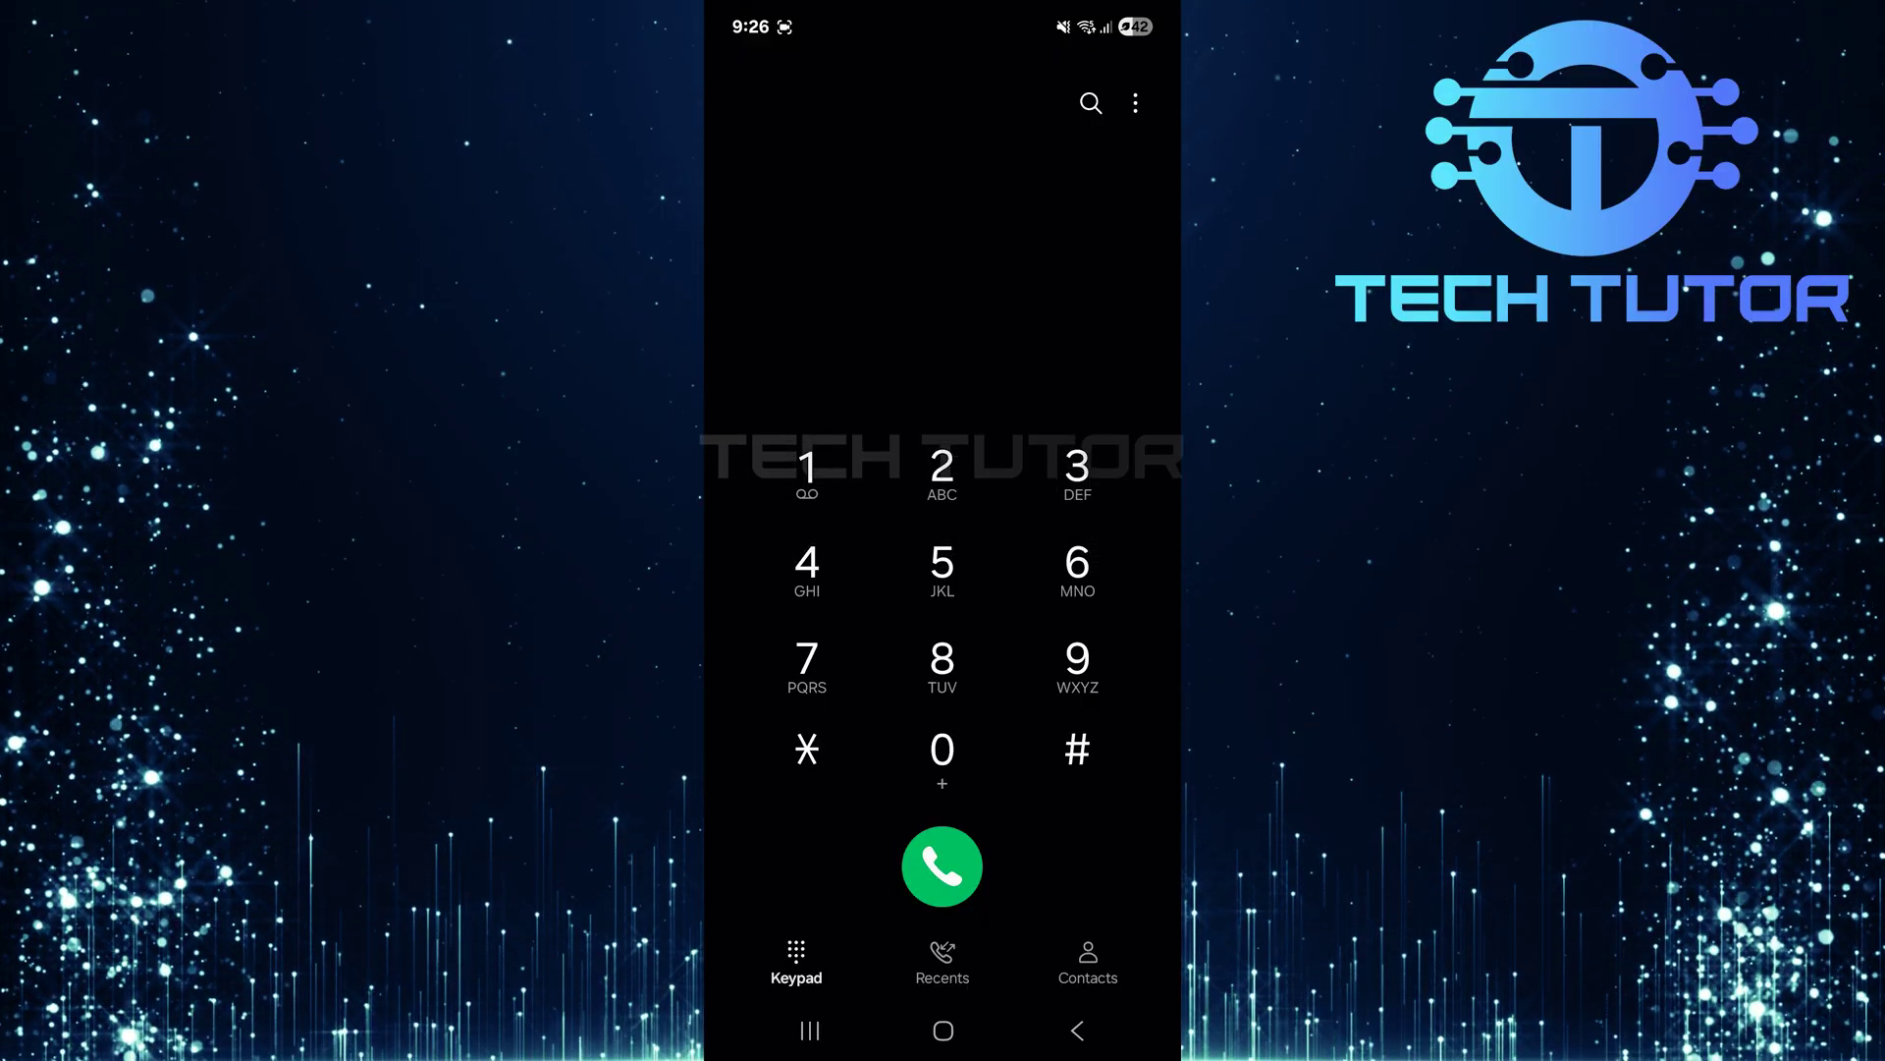
# Go through the menu's Settings to the Record calls page, showing auto recording and notifications on
pyautogui.click(1136, 103)
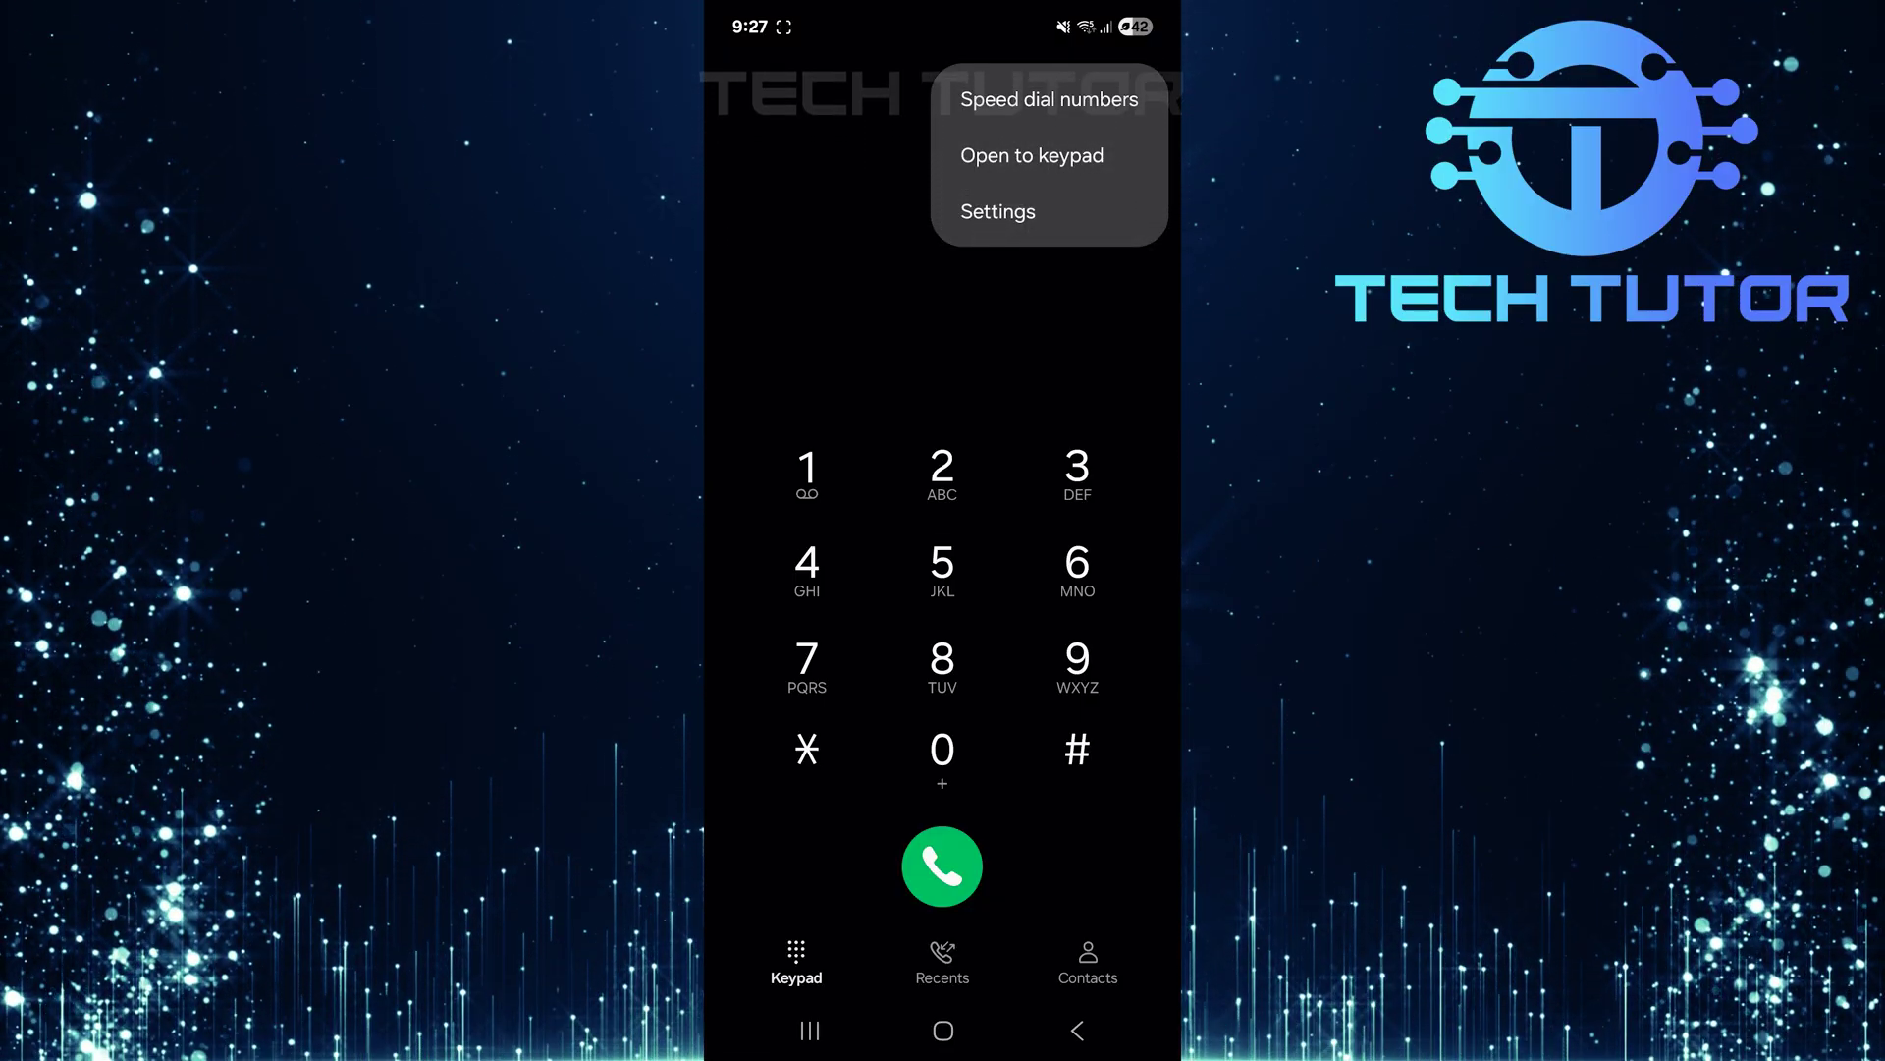
pyautogui.click(999, 212)
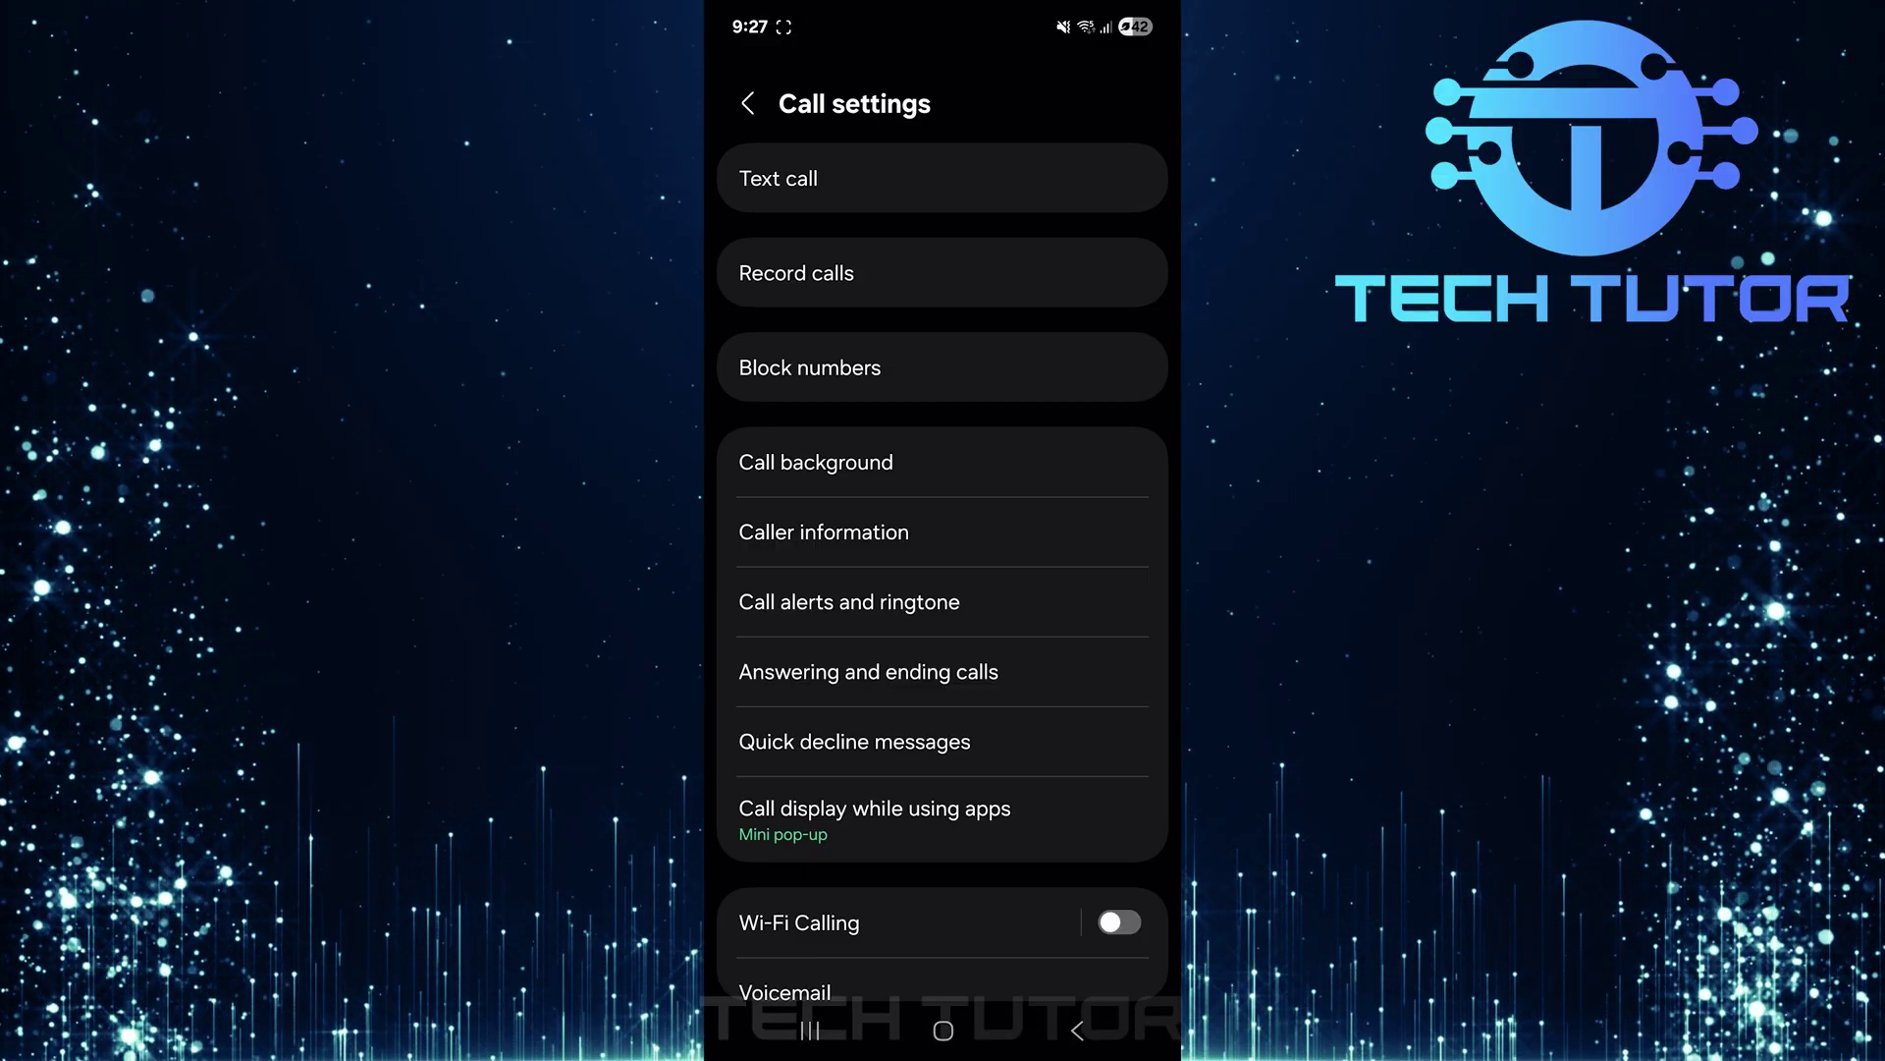
pyautogui.click(795, 275)
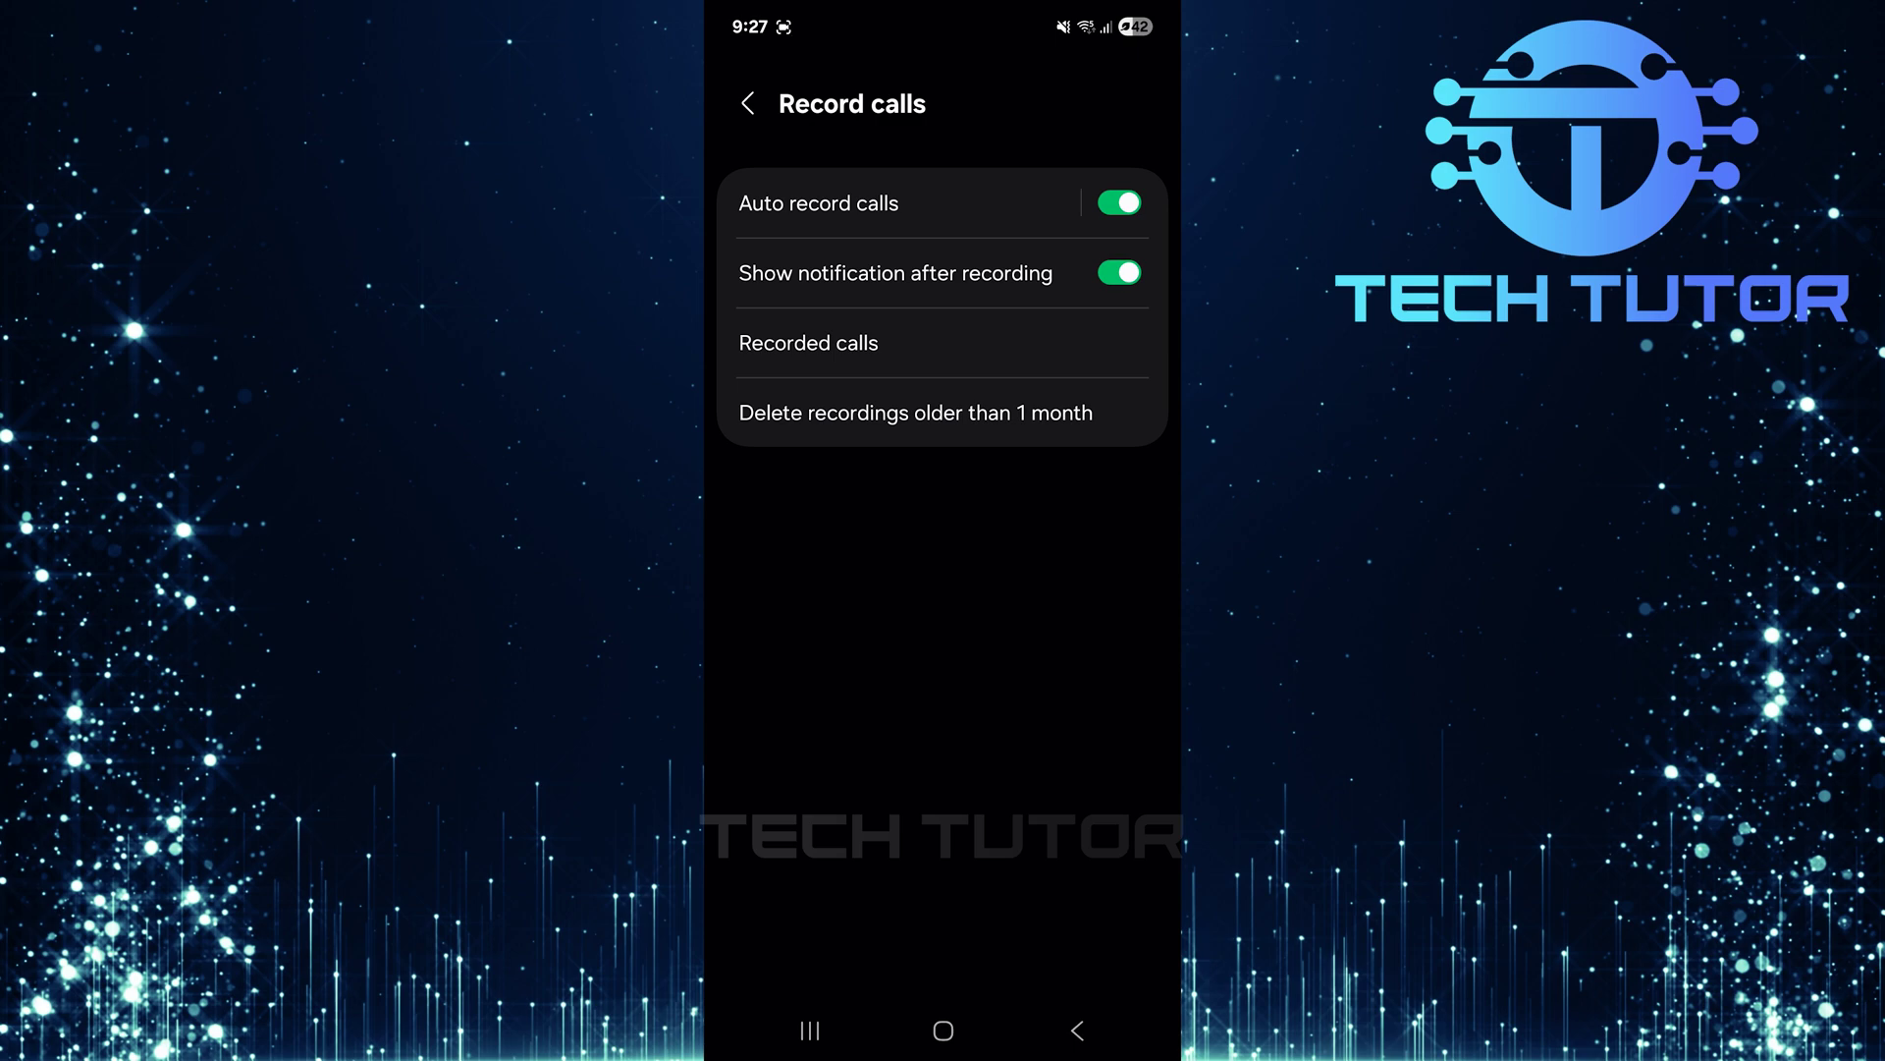
# Switch Auto record calls from On to Off, greying out the call-type choices
pyautogui.click(825, 204)
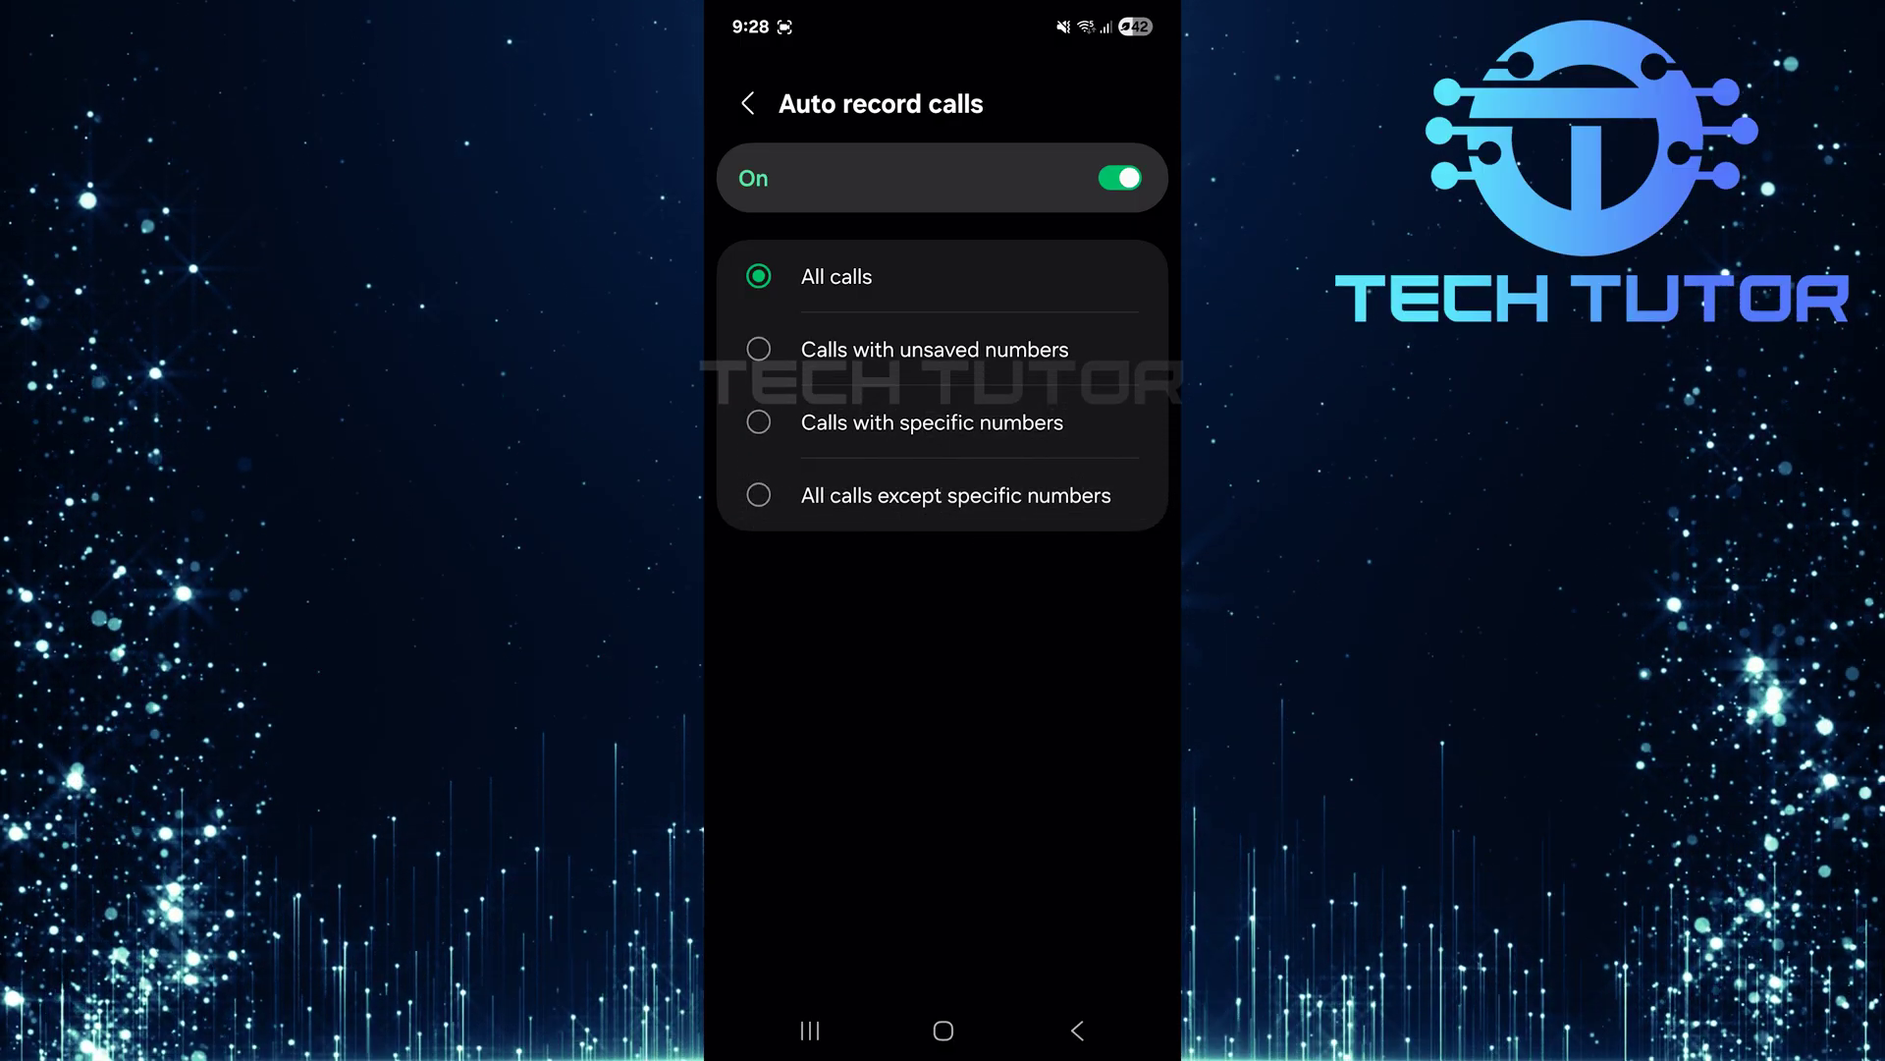
pyautogui.click(1119, 179)
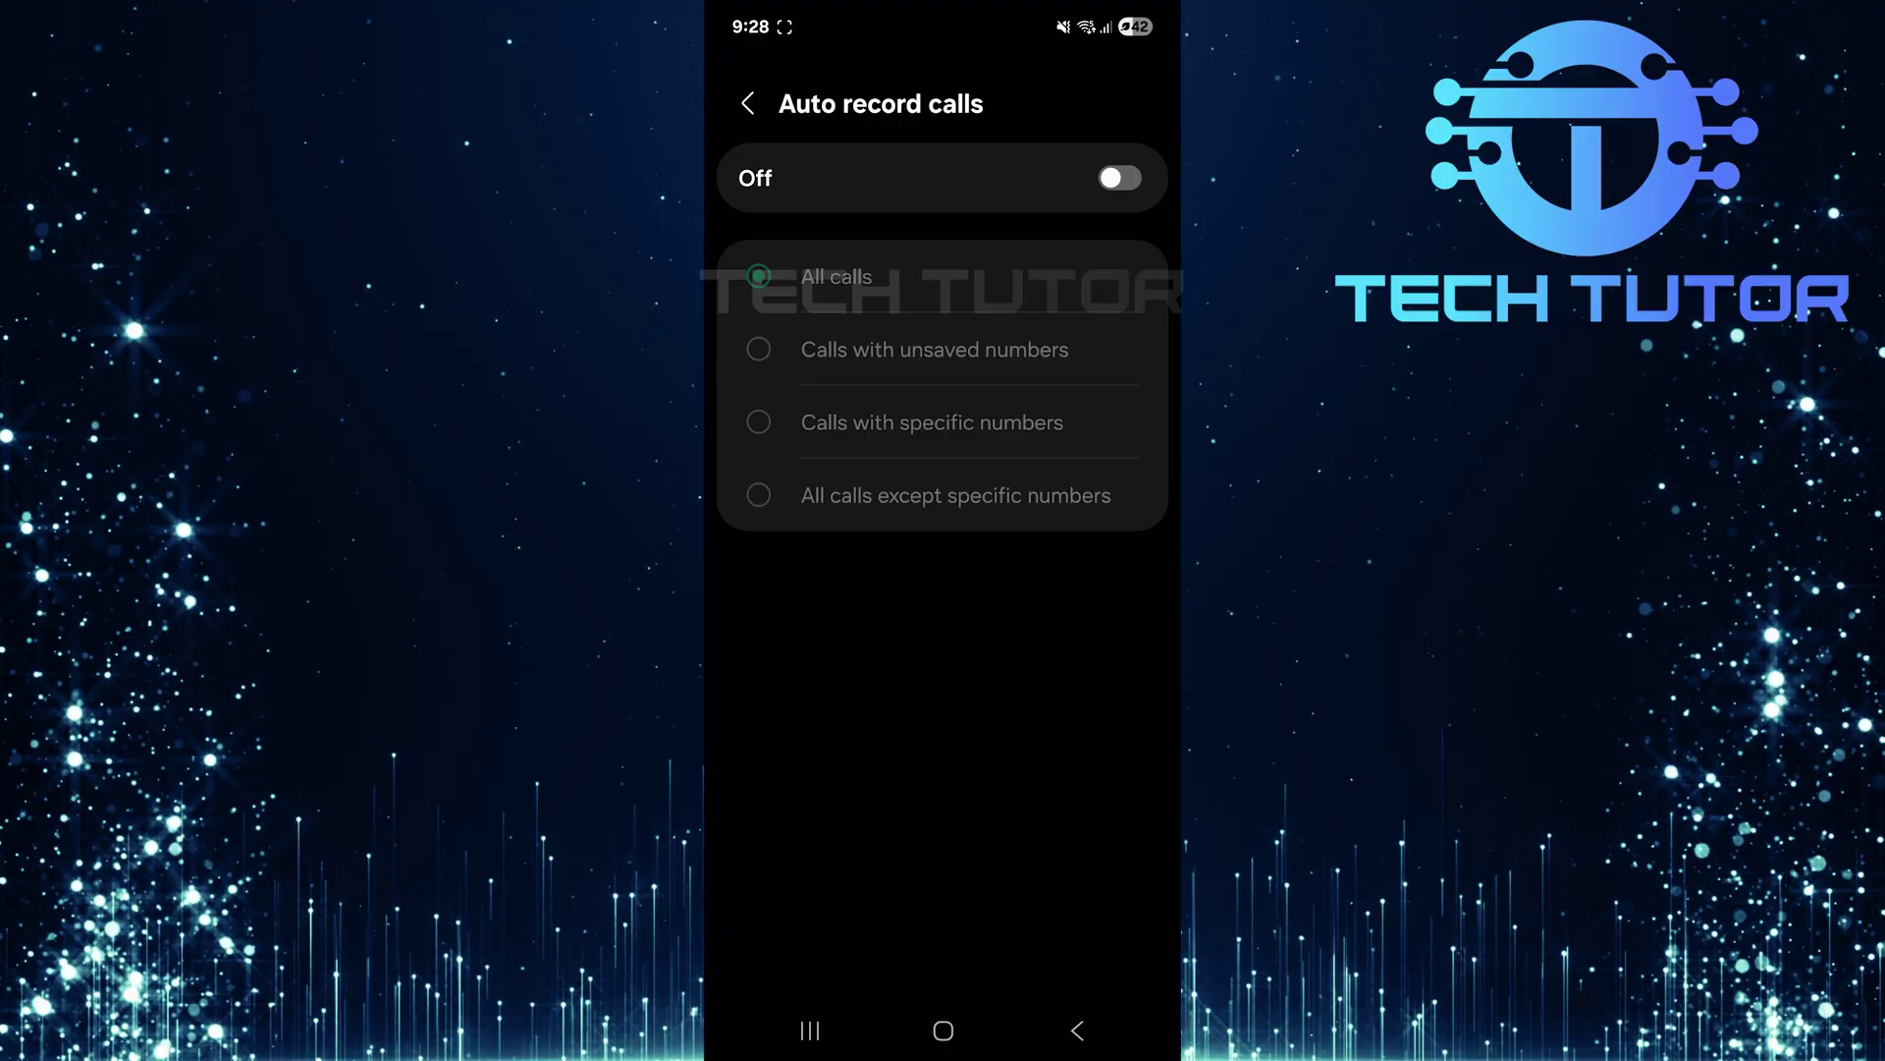